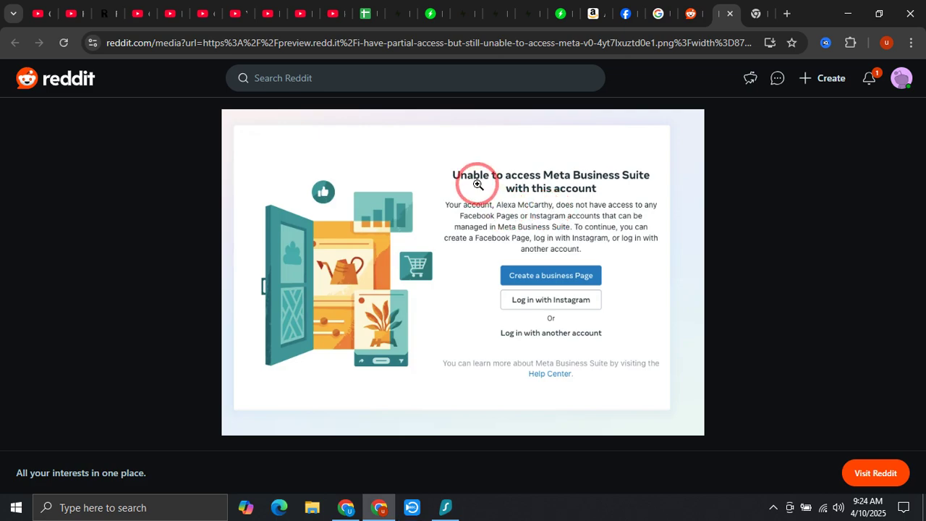
- Zoom into the Reddit 'Unable to access Meta Business Suite' screenshot, then switch to the Facebook tab
left_click(538, 189)
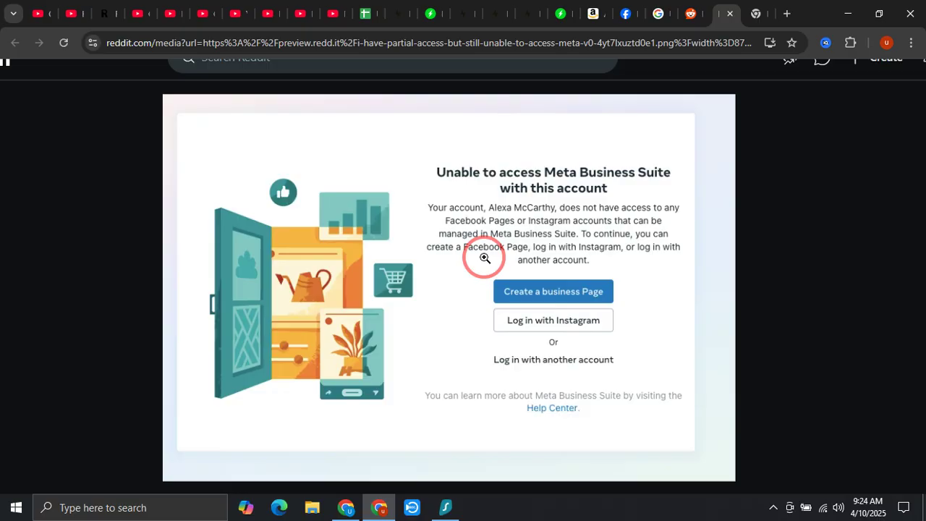
left_click(625, 13)
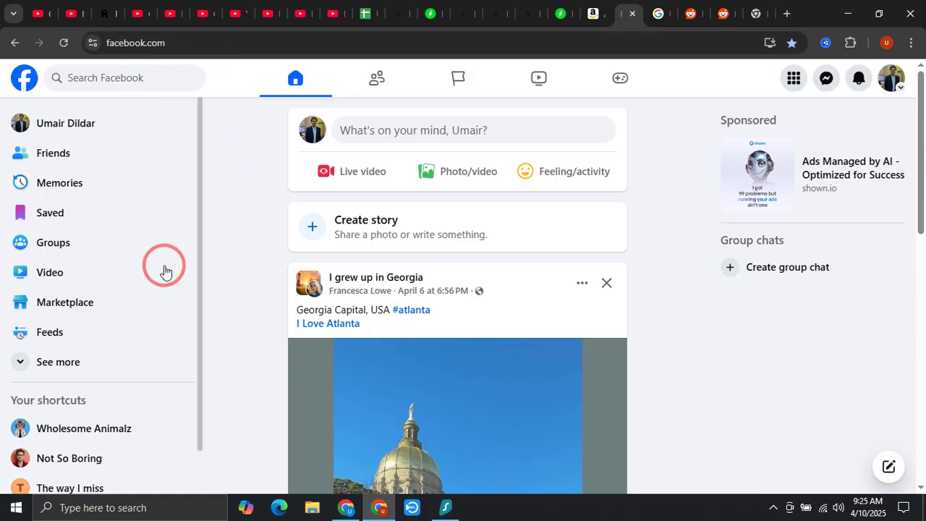
- Scroll the Facebook feed and glance back at the Meta Business Suite error screenshot
scroll(137, 282, "down", 2)
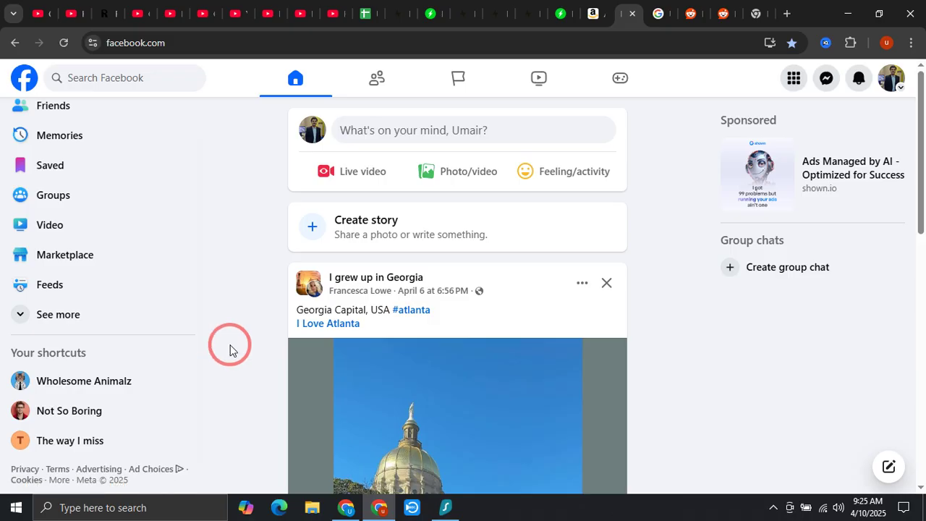
left_click(724, 12)
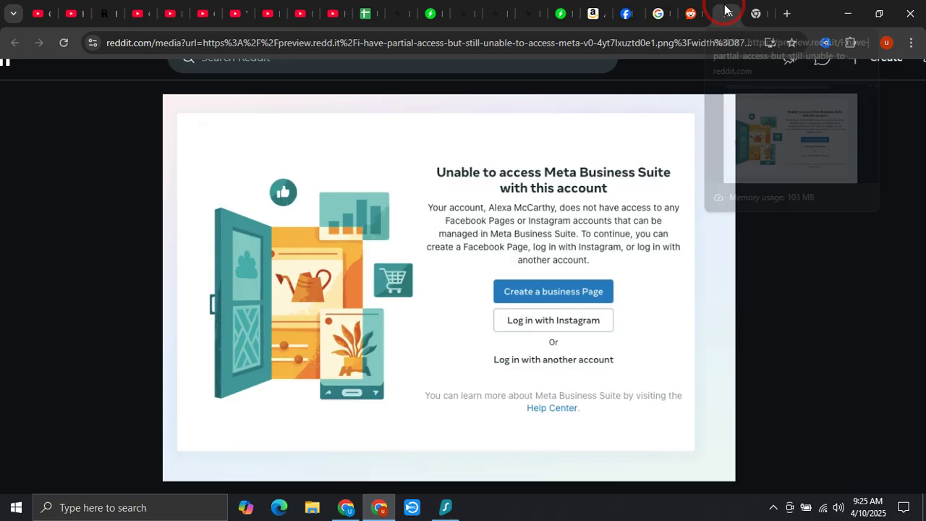
left_click(623, 10)
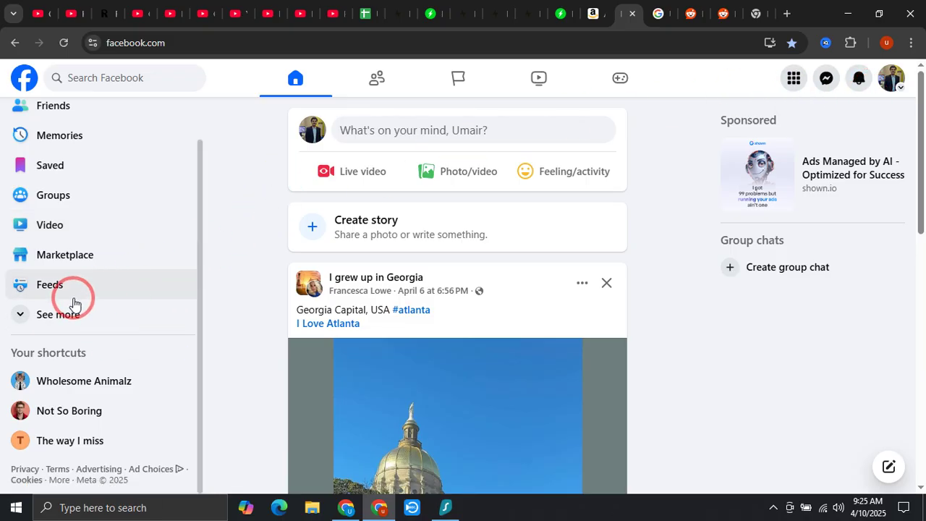
- Expand 'See more' in the left sidebar and open Pages
scroll(50, 318, "up", 4)
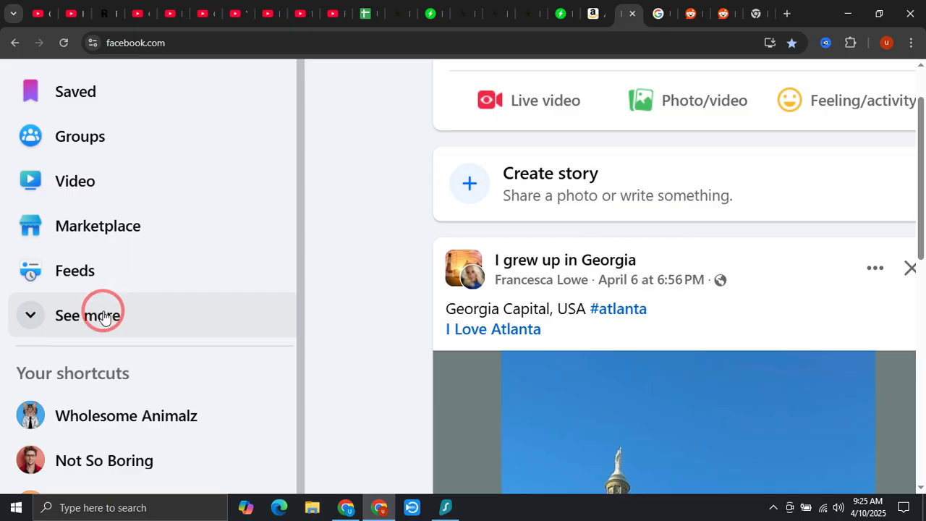
left_click(87, 316)
scroll(103, 316, "down", 2)
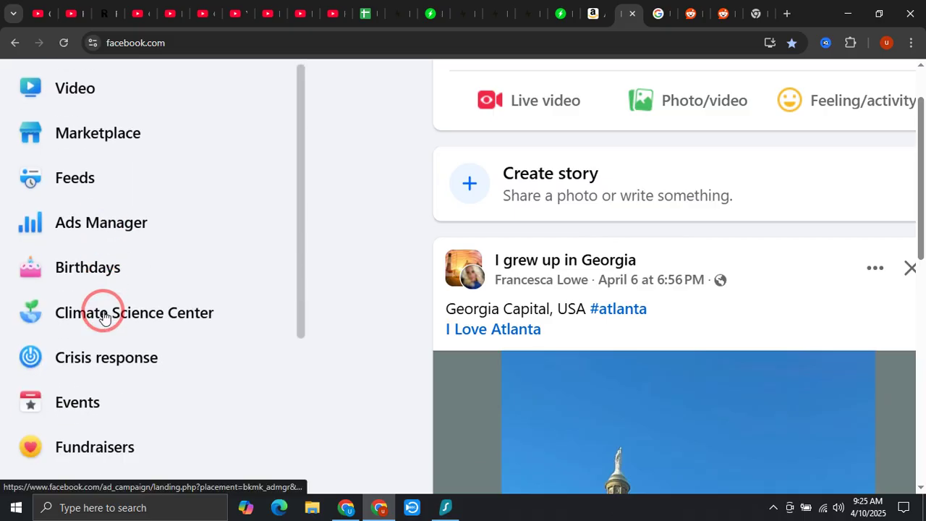
scroll(103, 316, "down", 4)
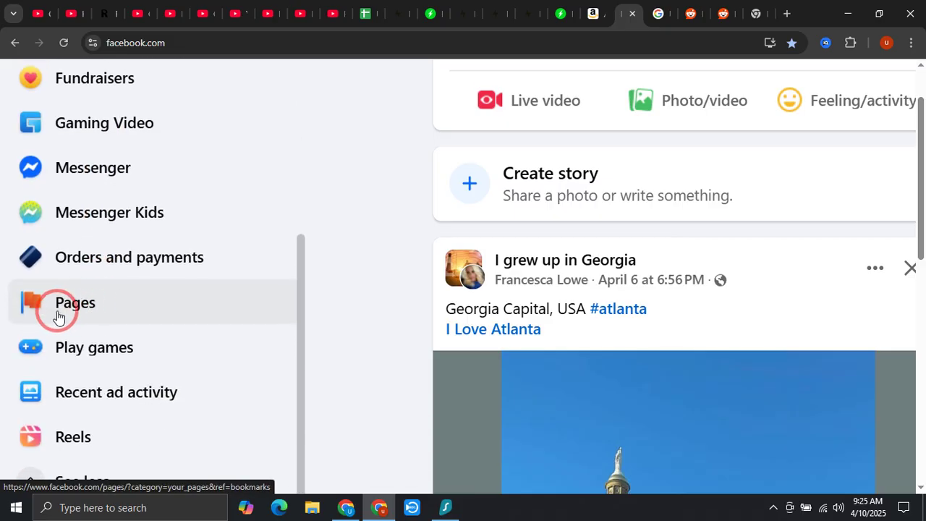
left_click(88, 307)
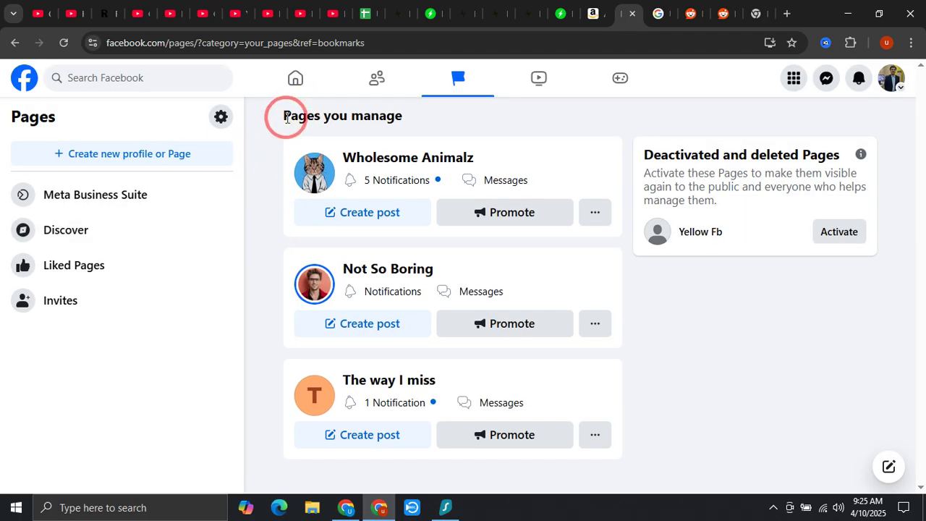
- Highlight the 'Pages you manage' and 'Deactivated and deleted Pages' headings to review them
left_click_drag(284, 118, 412, 121)
left_click(412, 121)
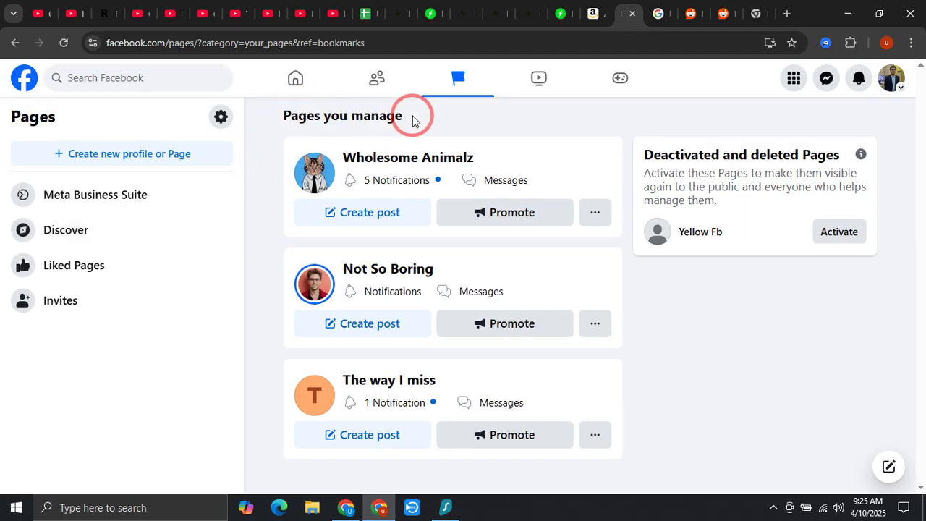
left_click_drag(641, 166, 777, 156)
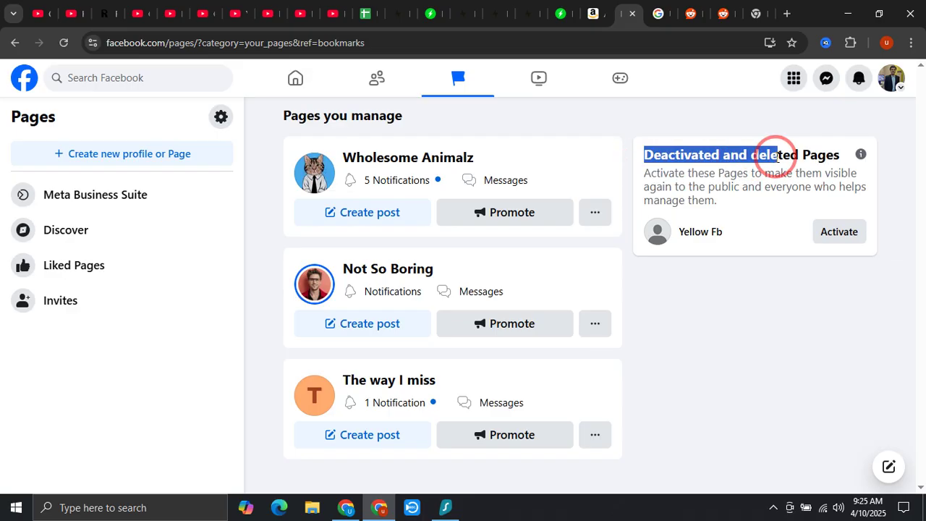
left_click(695, 141)
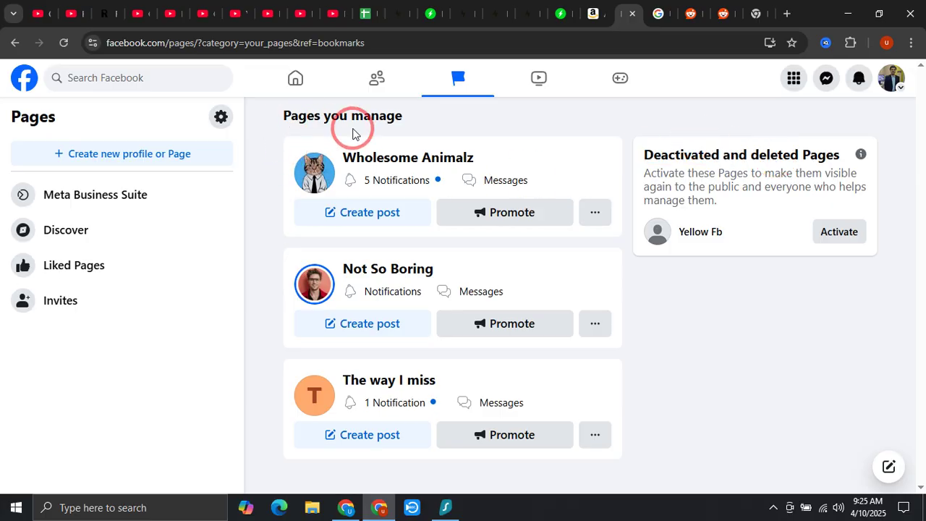
left_click_drag(281, 117, 424, 108)
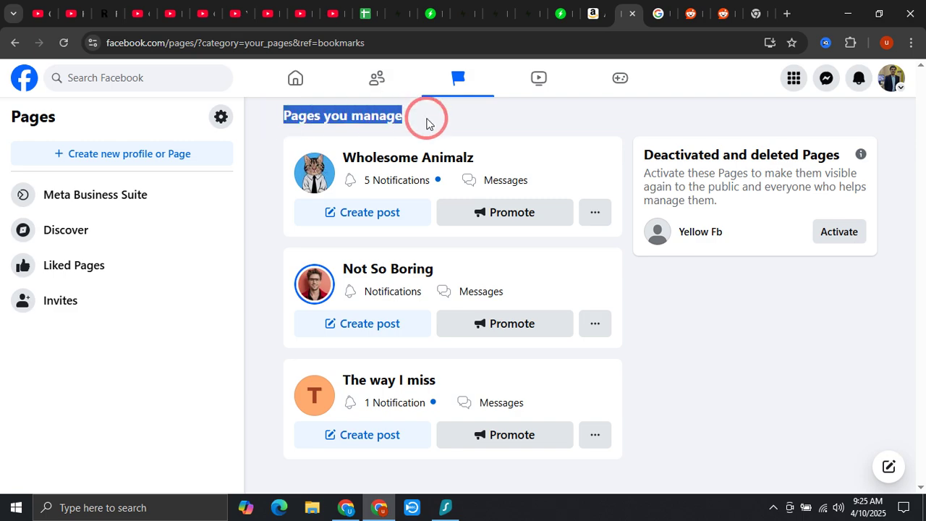
left_click(426, 123)
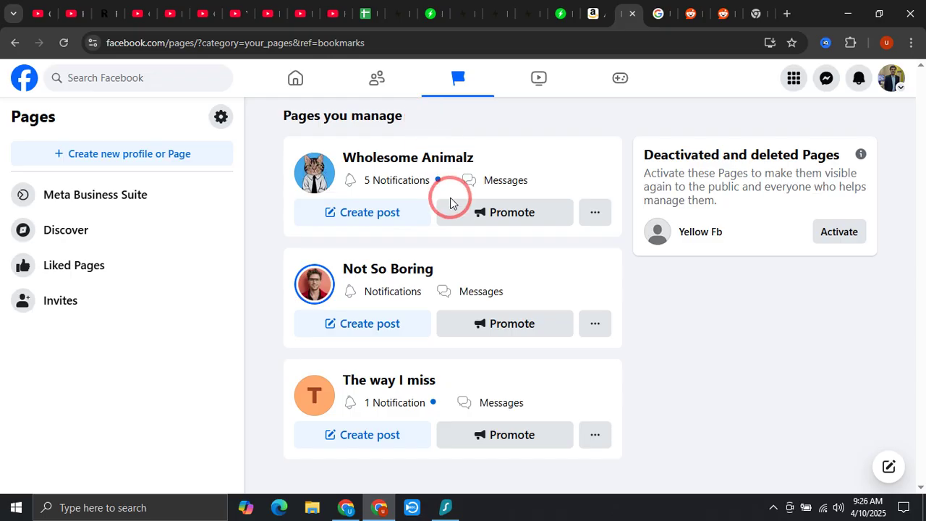
- Recheck the error screenshot, then reactivate the deactivated Yellow Fb Page
left_click(720, 11)
left_click(624, 9)
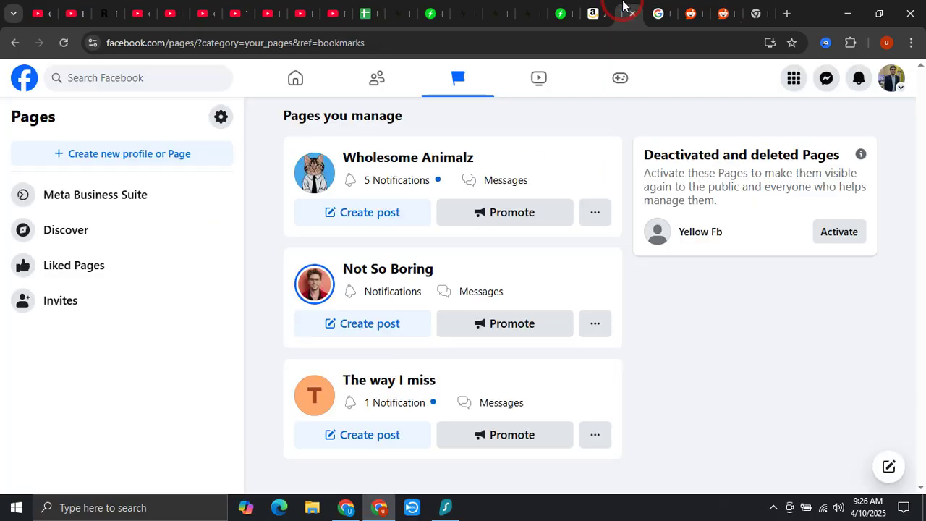
left_click(837, 232)
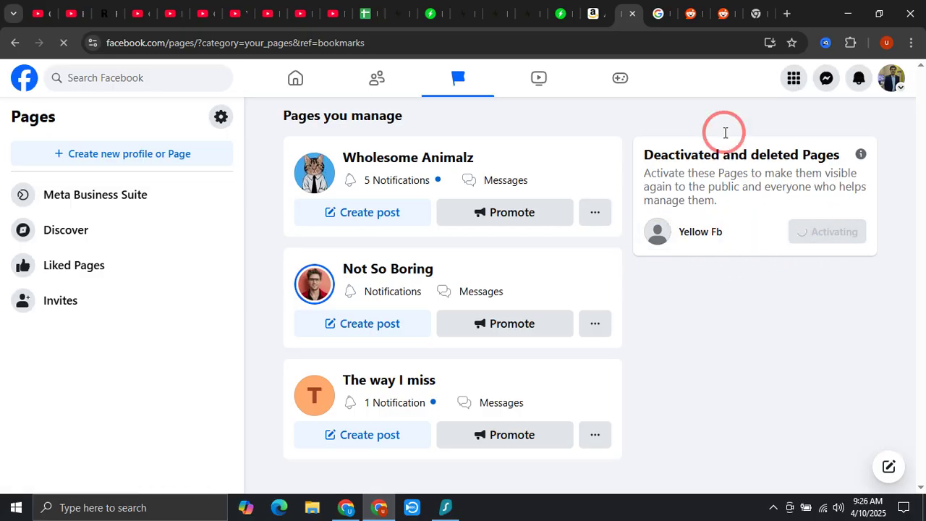
- Return to the Facebook home feed and reopen the managed Pages list via 'See more' in the sidebar
left_click(724, 9)
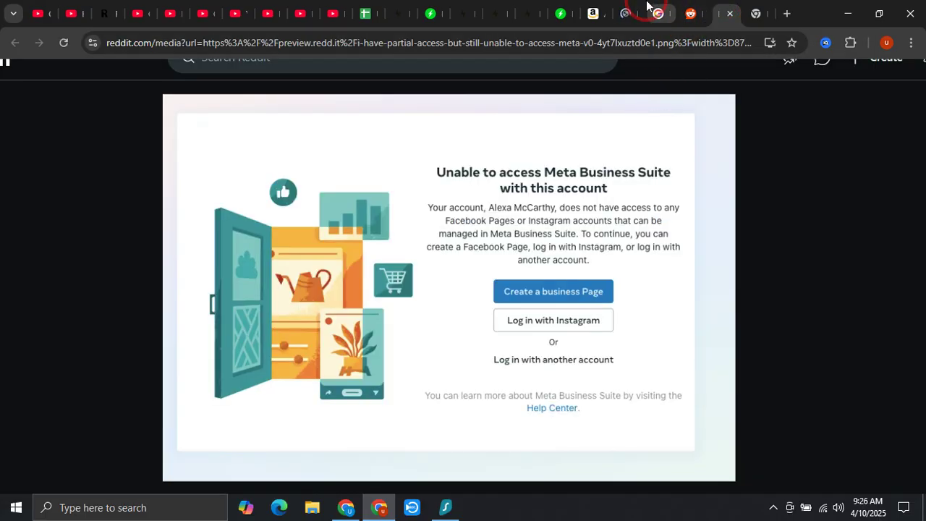
left_click(625, 13)
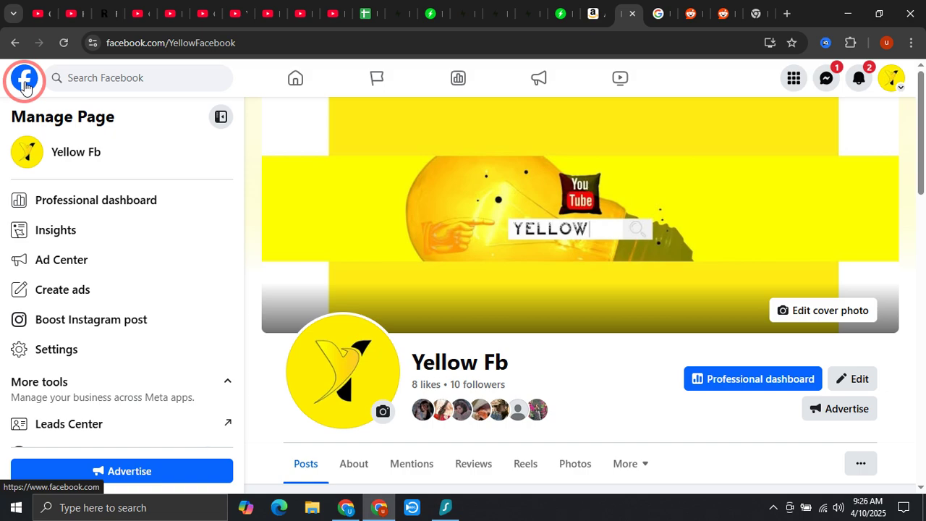
left_click(24, 81)
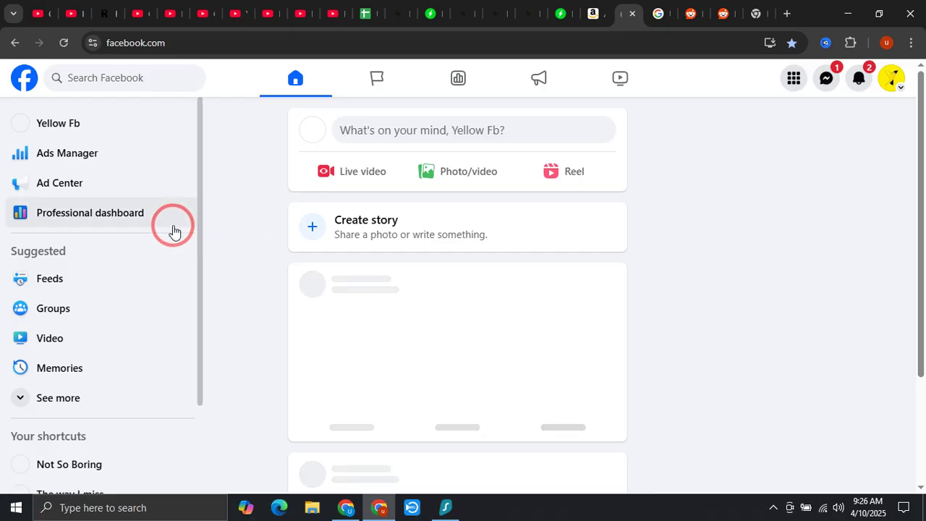
scroll(103, 276, "down", 2)
left_click(46, 288)
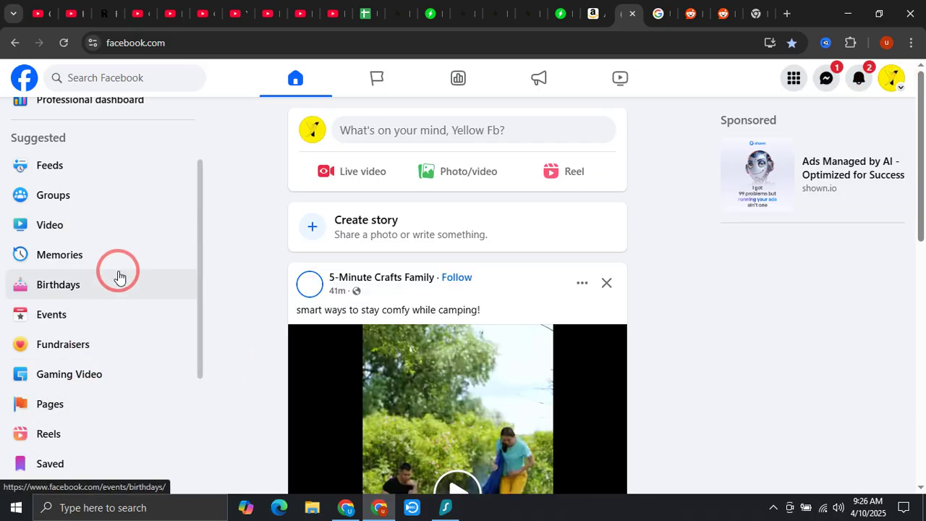
scroll(118, 275, "down", 1)
left_click(41, 349)
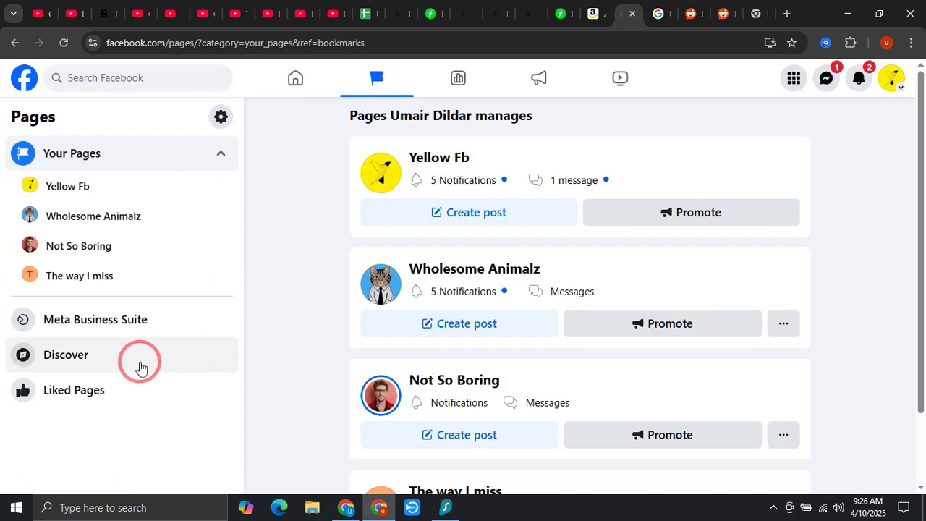
left_click(892, 78)
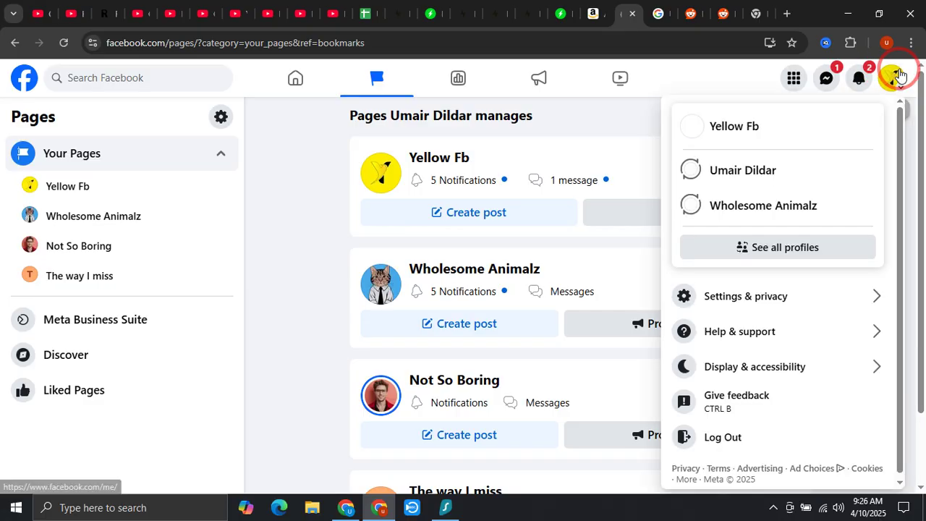
- Switch from Yellow Fb to the personal profile and start a new Public Page
left_click(721, 171)
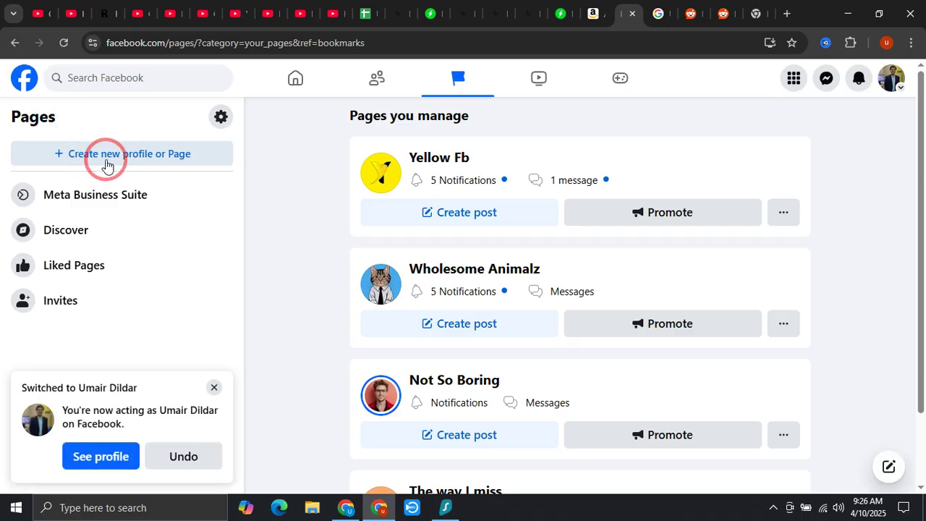
left_click(151, 163)
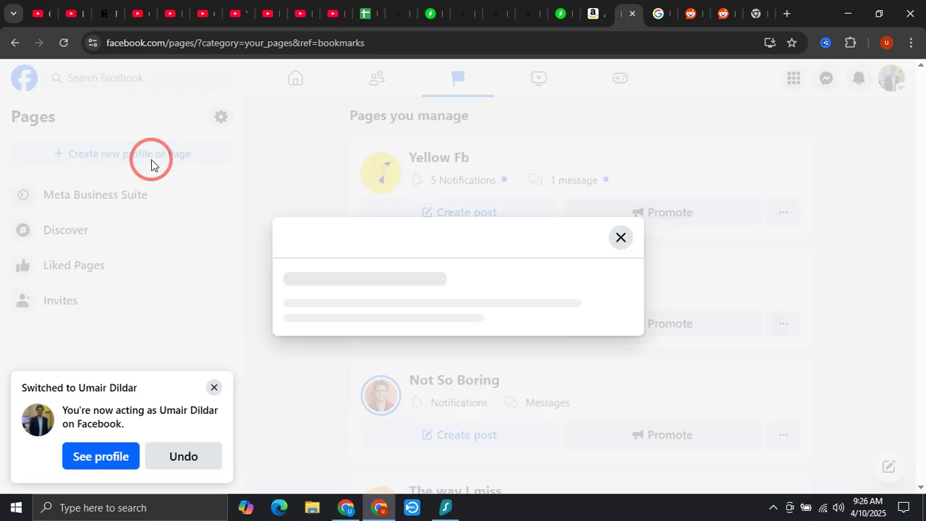
left_click(473, 235)
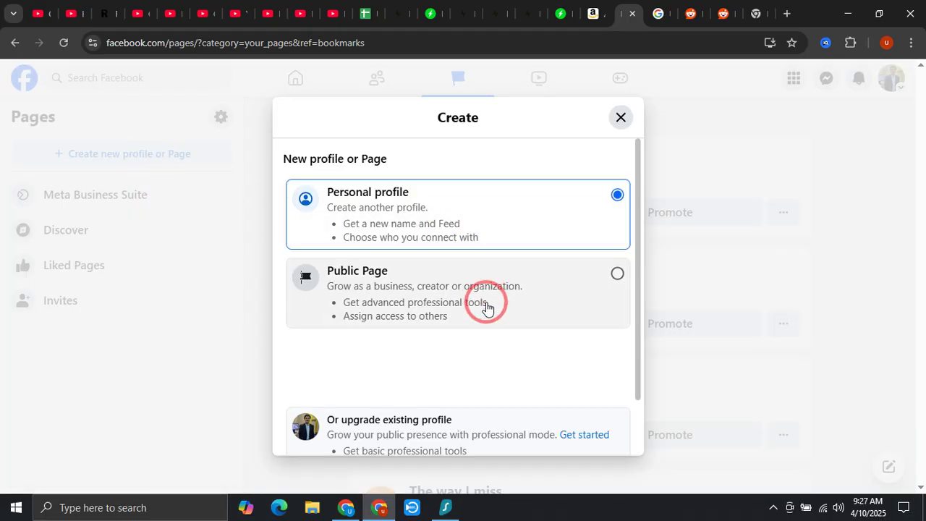
scroll(486, 306, "down", 1)
left_click(458, 232)
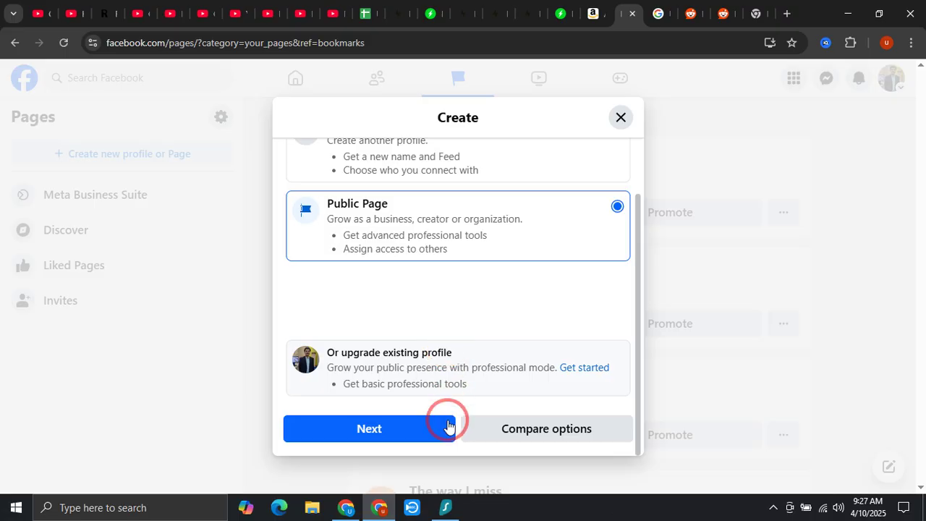
left_click(411, 435)
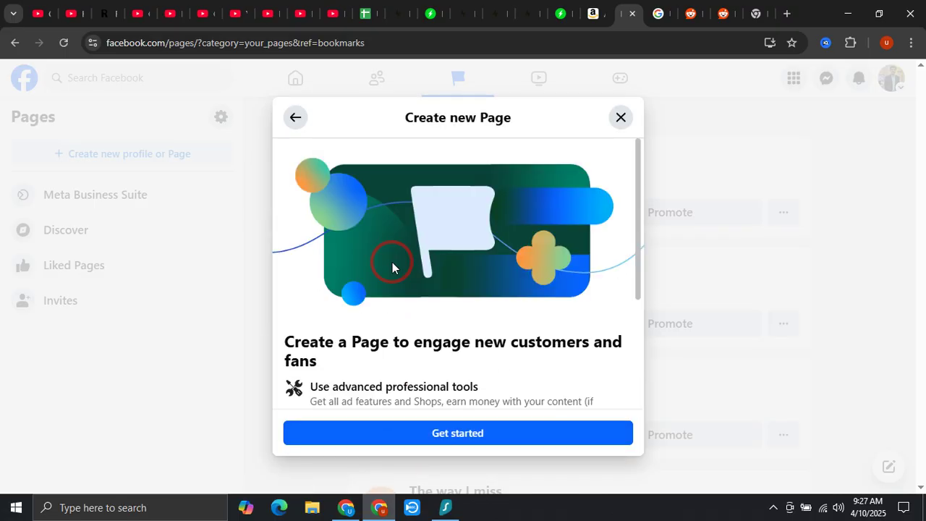
scroll(392, 266, "down", 3)
left_click(442, 436)
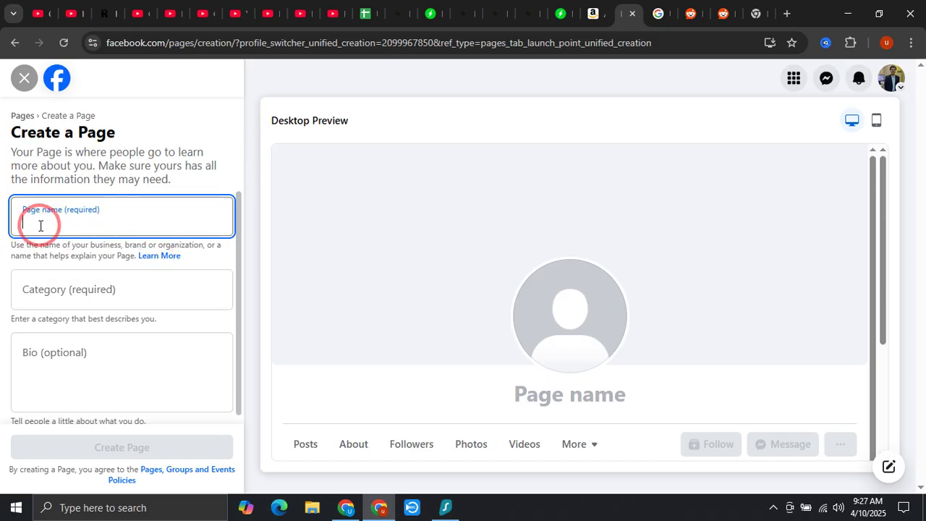
- Close the Create a Page form and enter 'meta' in the Google Images tab's address bar
scroll(70, 362, "down", 1)
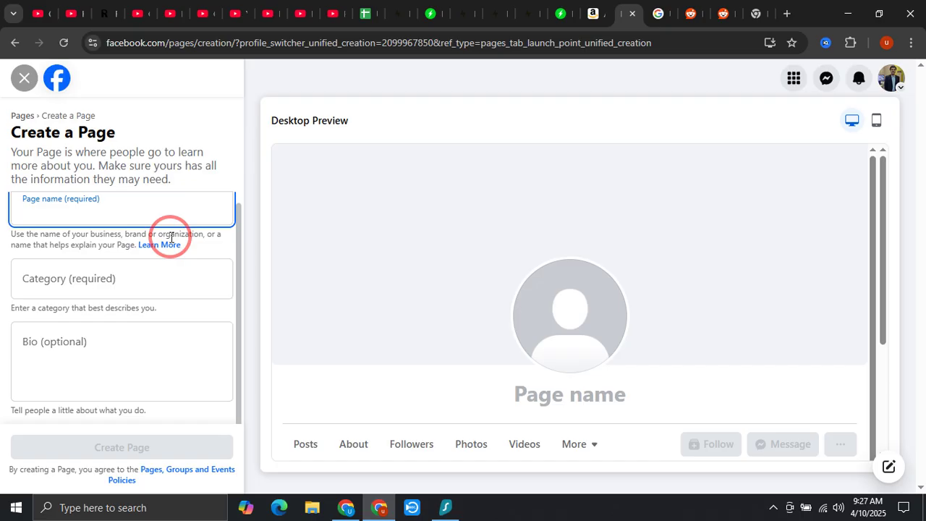
left_click(20, 81)
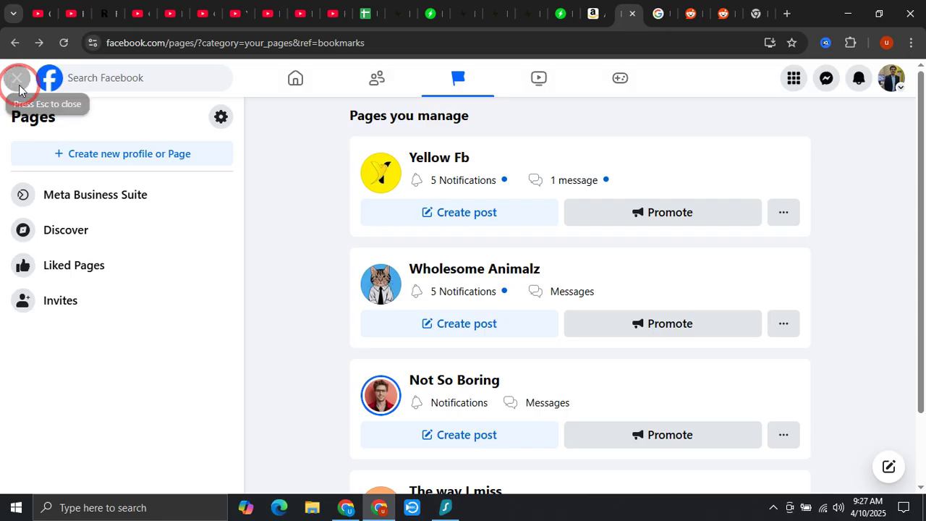
left_click(657, 12)
left_click(516, 46)
type("meta")
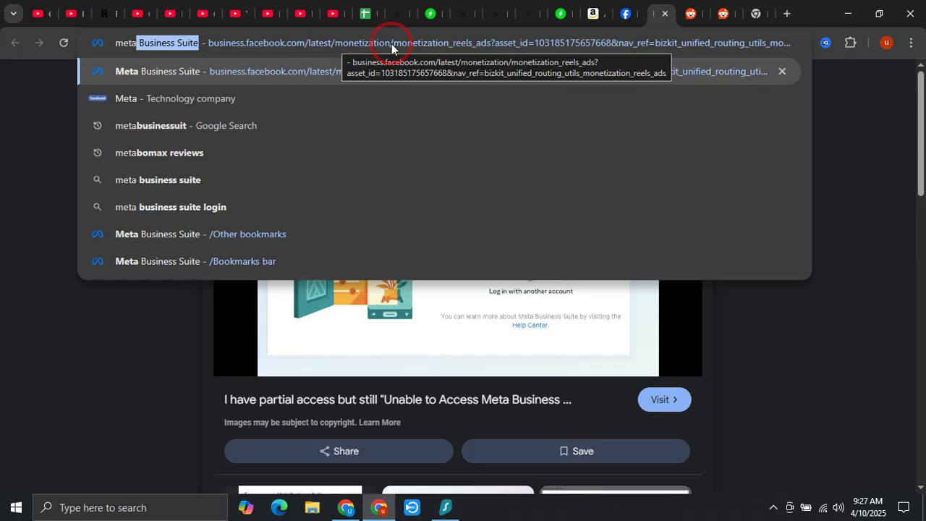
- Dismiss the 'meta' address suggestions and go to the Reddit error screenshot tab
left_click(810, 176)
left_click(720, 9)
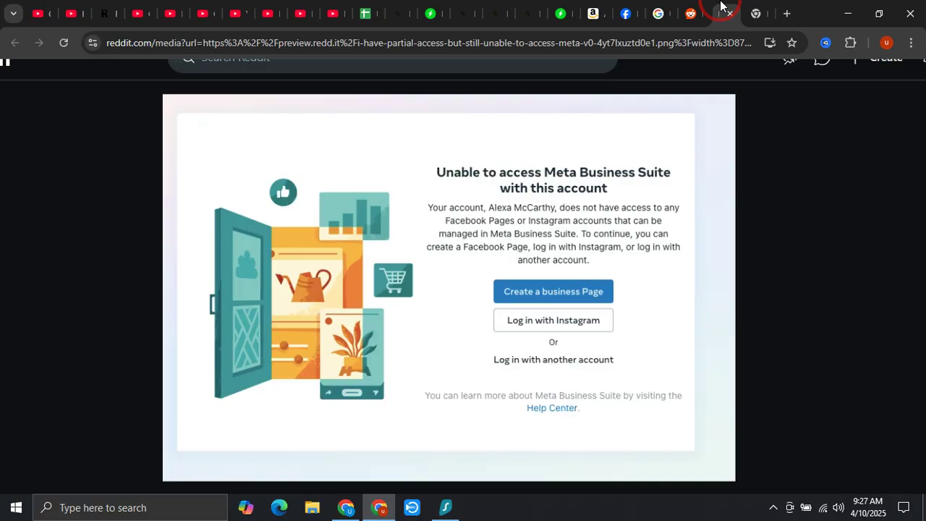